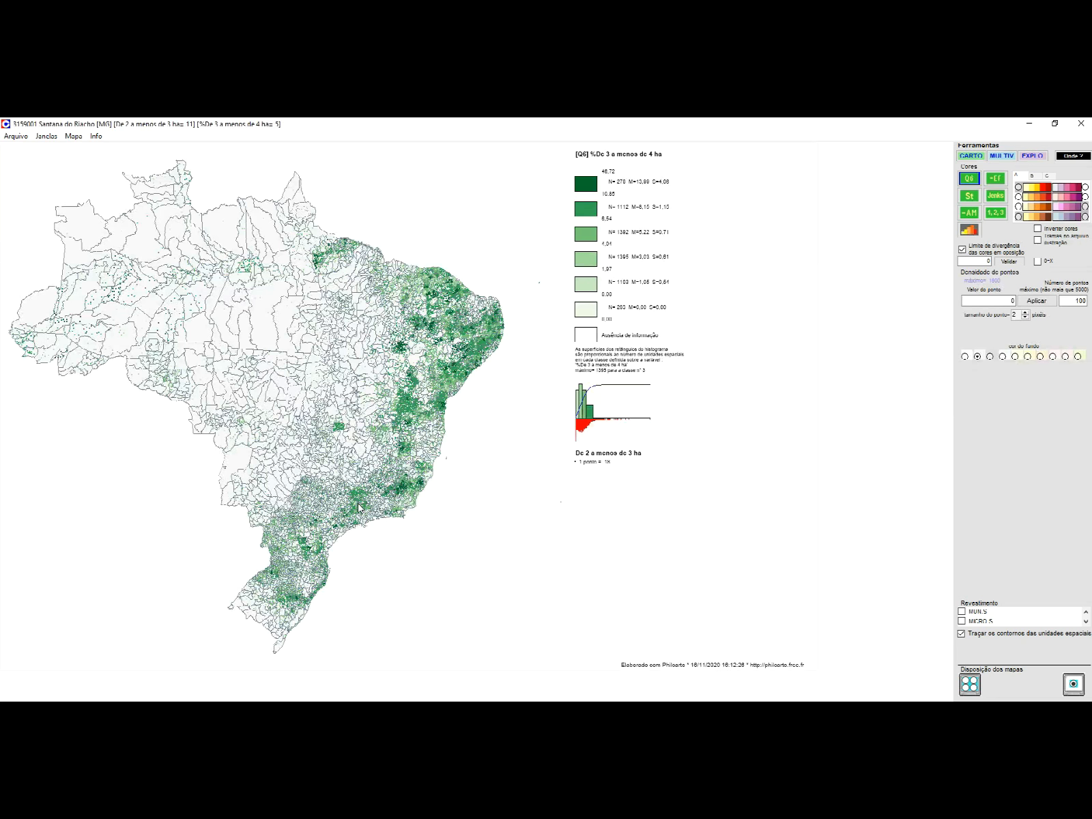
Step: Classify the colours of the %De 3 a menos de 4 ha map with the =EF method
left_click(1000, 251)
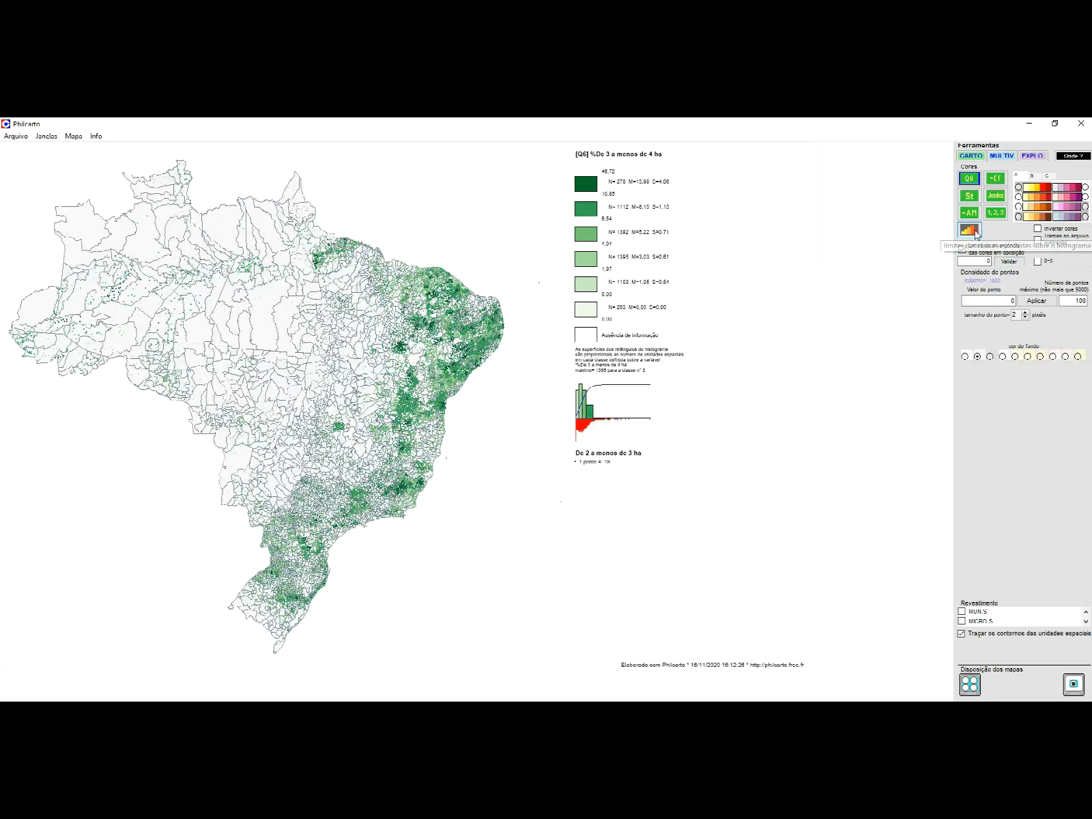
left_click(995, 178)
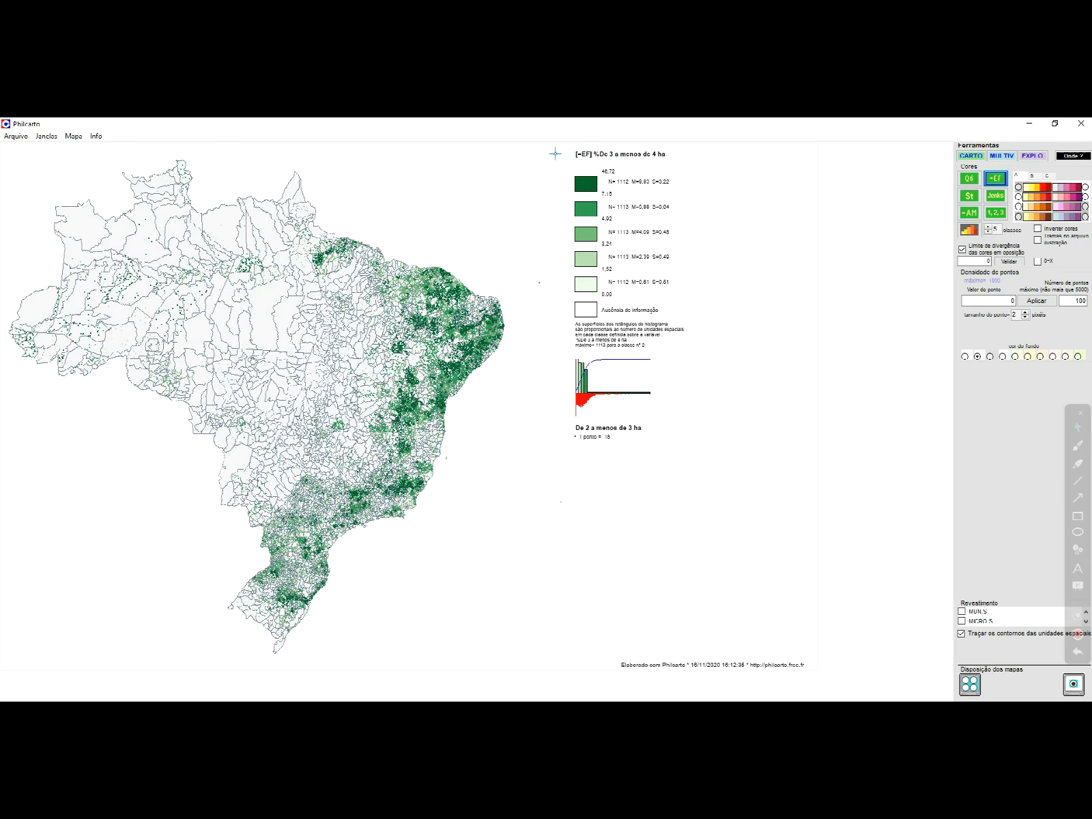
mouse_move(553, 147)
left_mouse_down()
mouse_move(614, 229)
mouse_move(710, 301)
left_mouse_up()
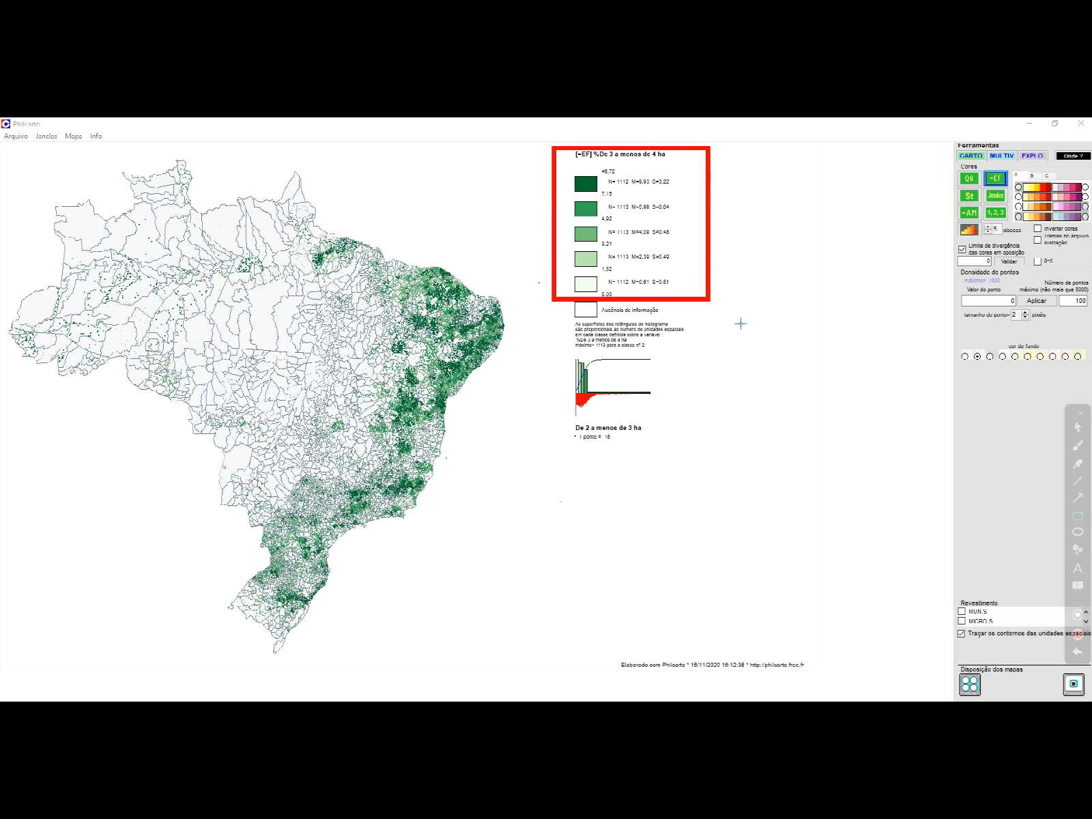
key("Escape")
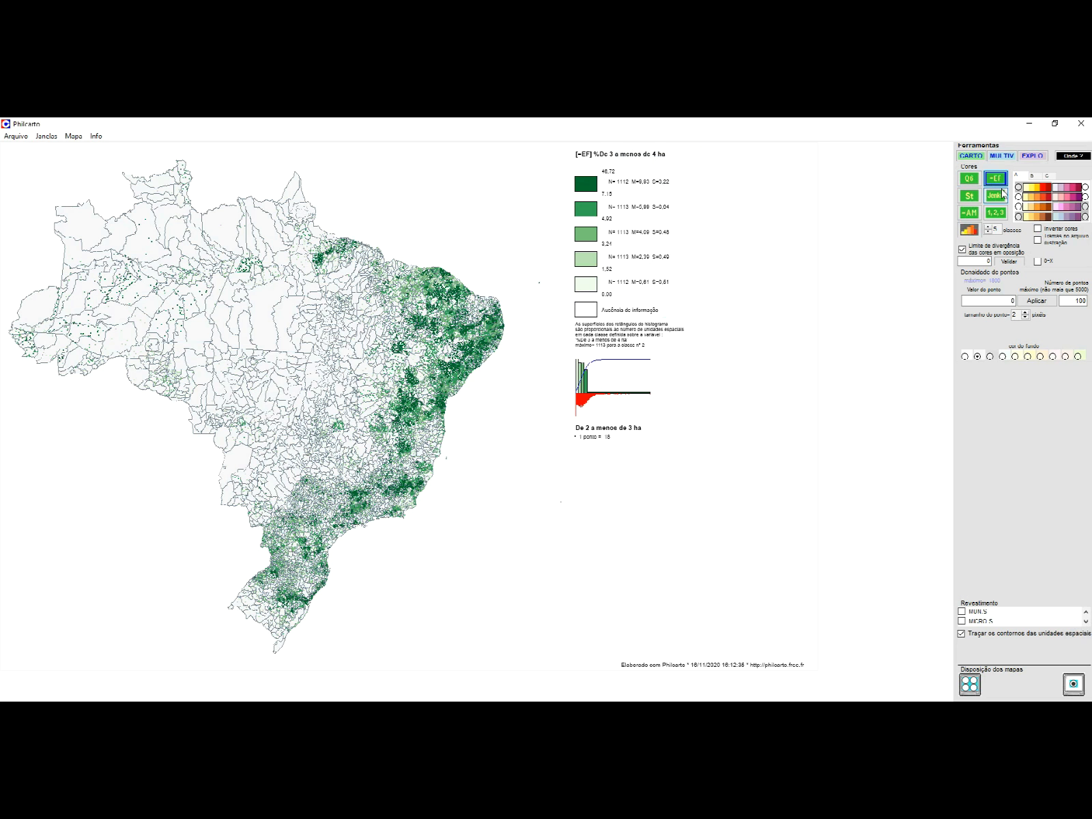
Step: Try the =EF classification with three classes, with two classes, and again with three
left_click(988, 232)
left_click(987, 233)
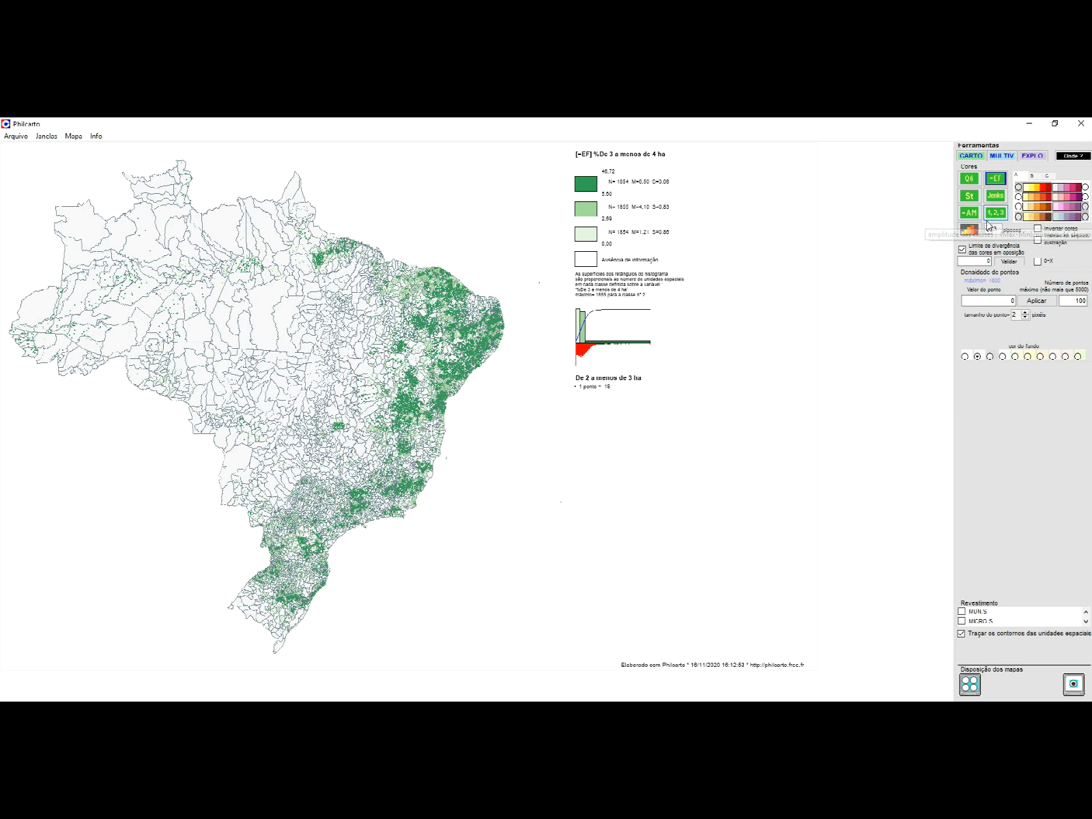
left_click(987, 233)
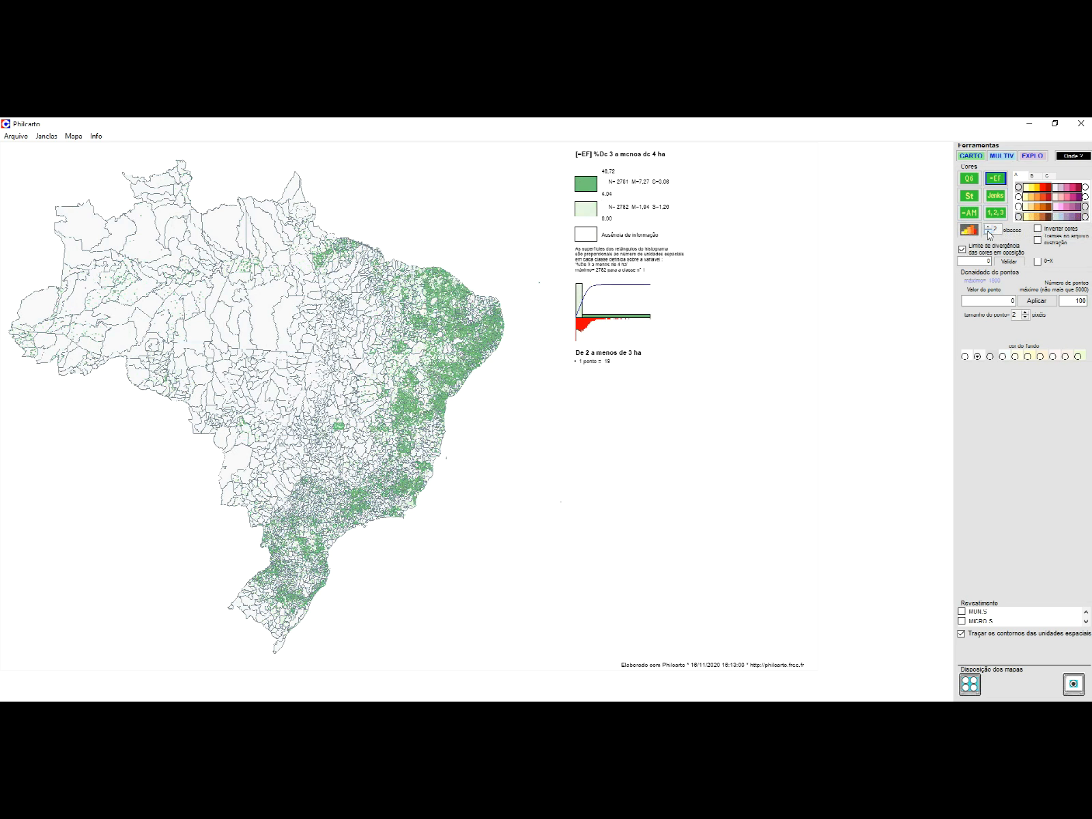
left_click(988, 227)
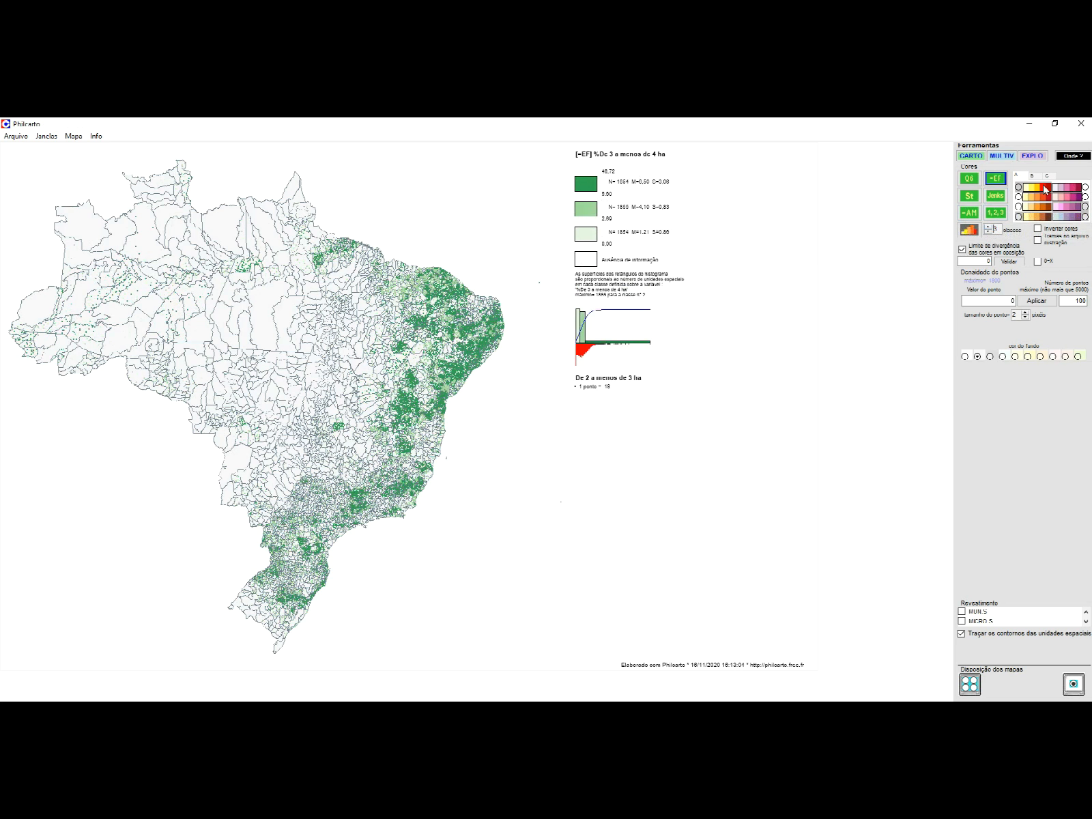
Step: Try the St and Jenks classifications on the %De 3 a menos de 4 ha map, then reselect Q6
left_click(969, 178)
left_click(972, 196)
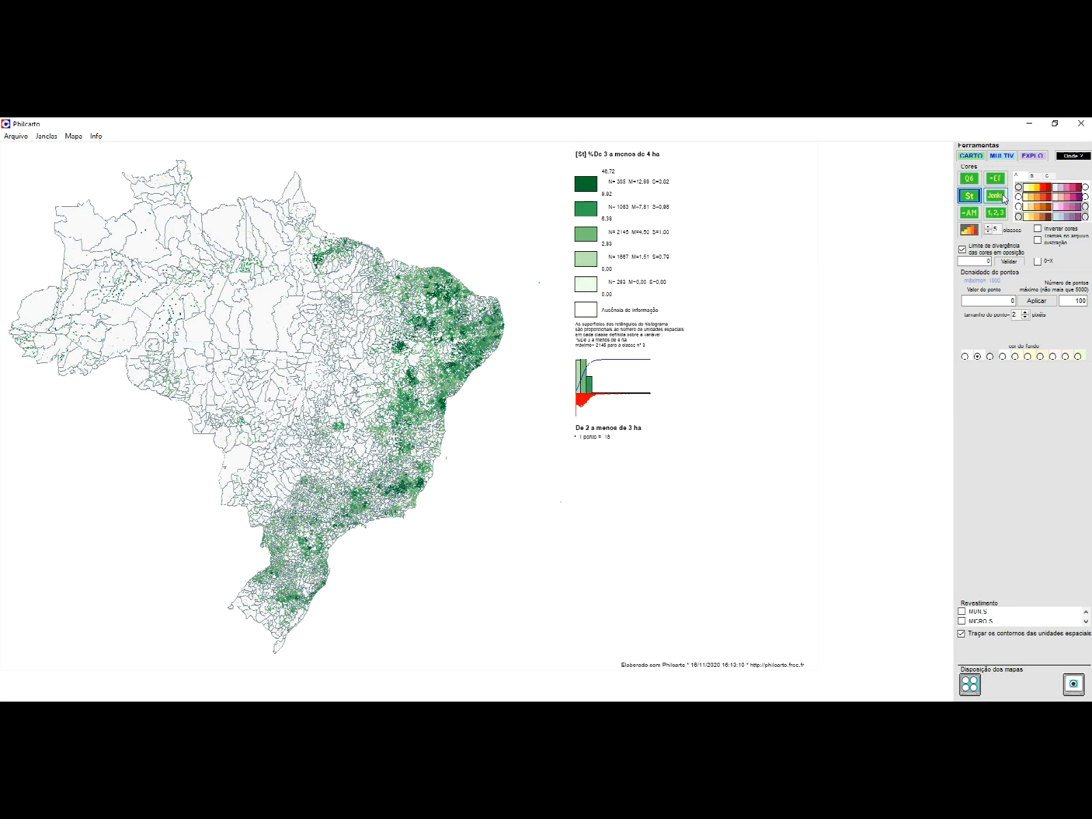
left_click(1002, 196)
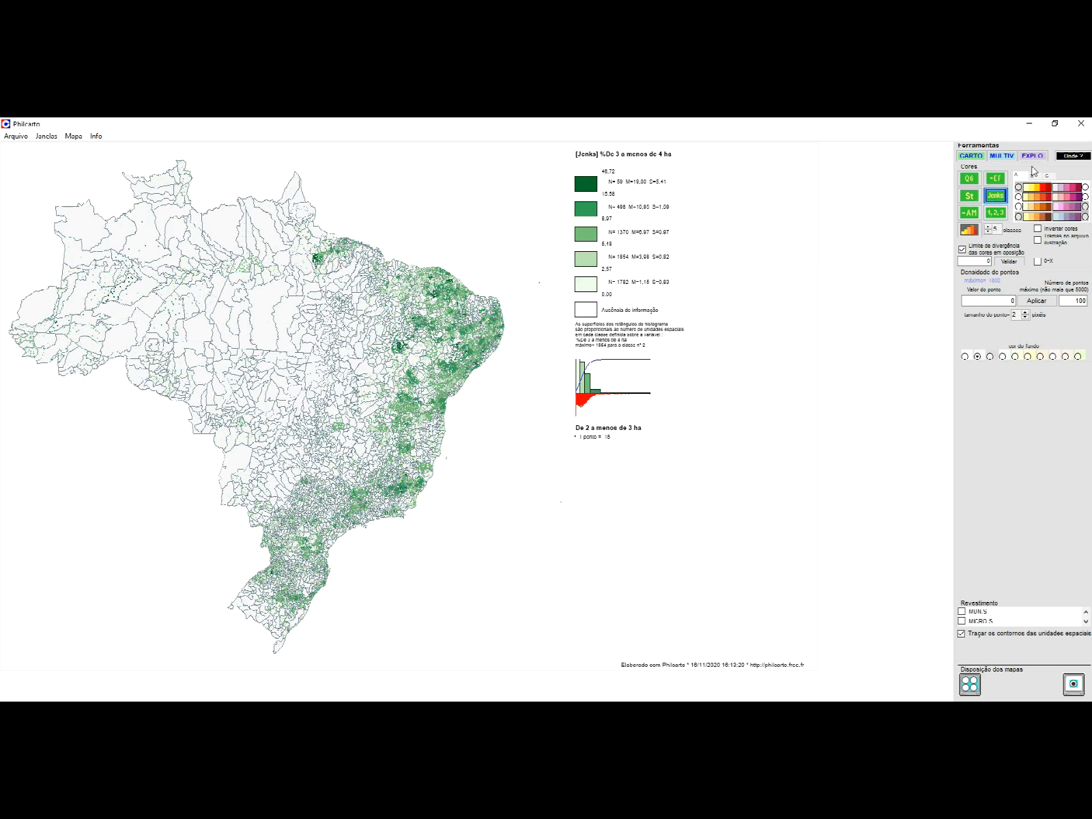
left_click(970, 181)
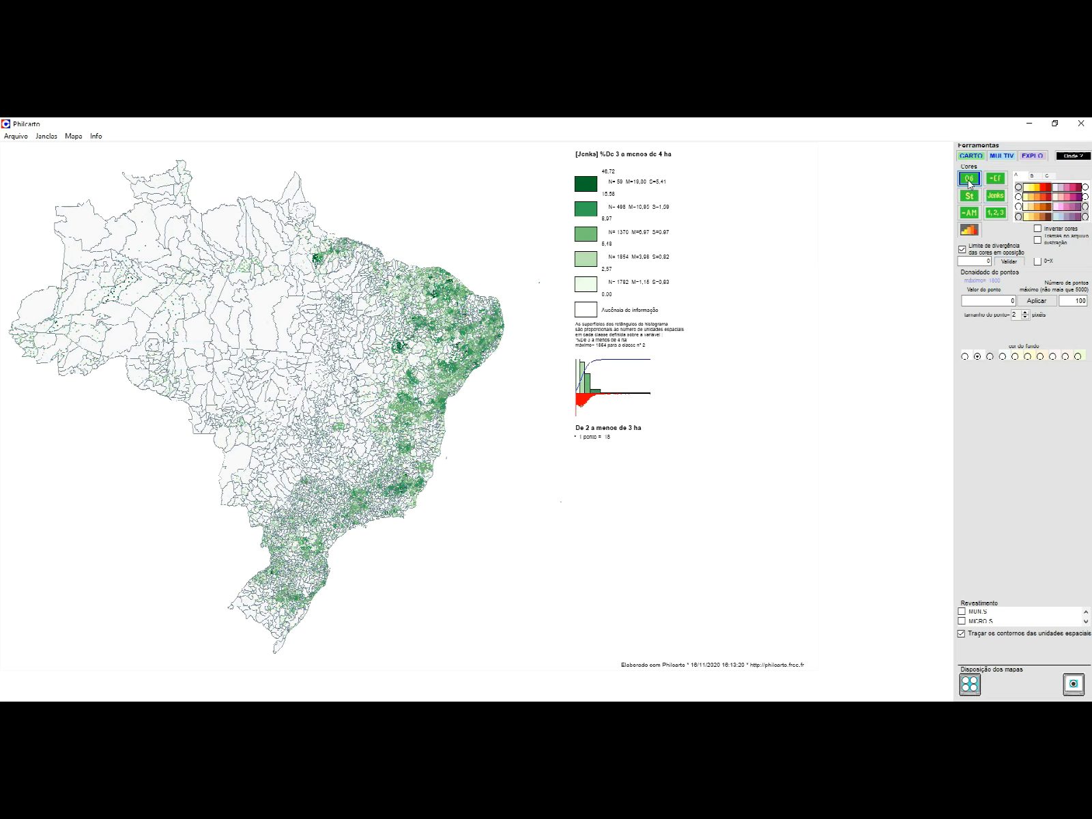
Step: Draw a choropleth map of the colour variable %De 2_500 a menos de 10_000 ha
left_click(1034, 157)
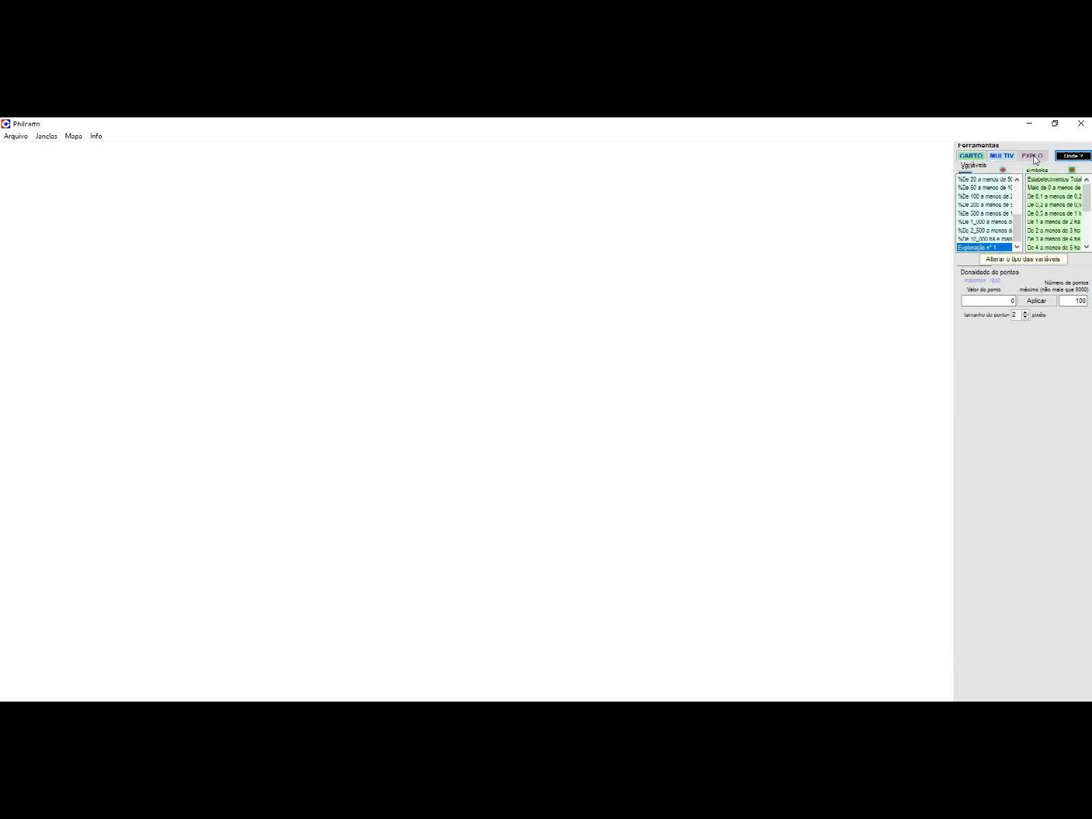
left_click(992, 230)
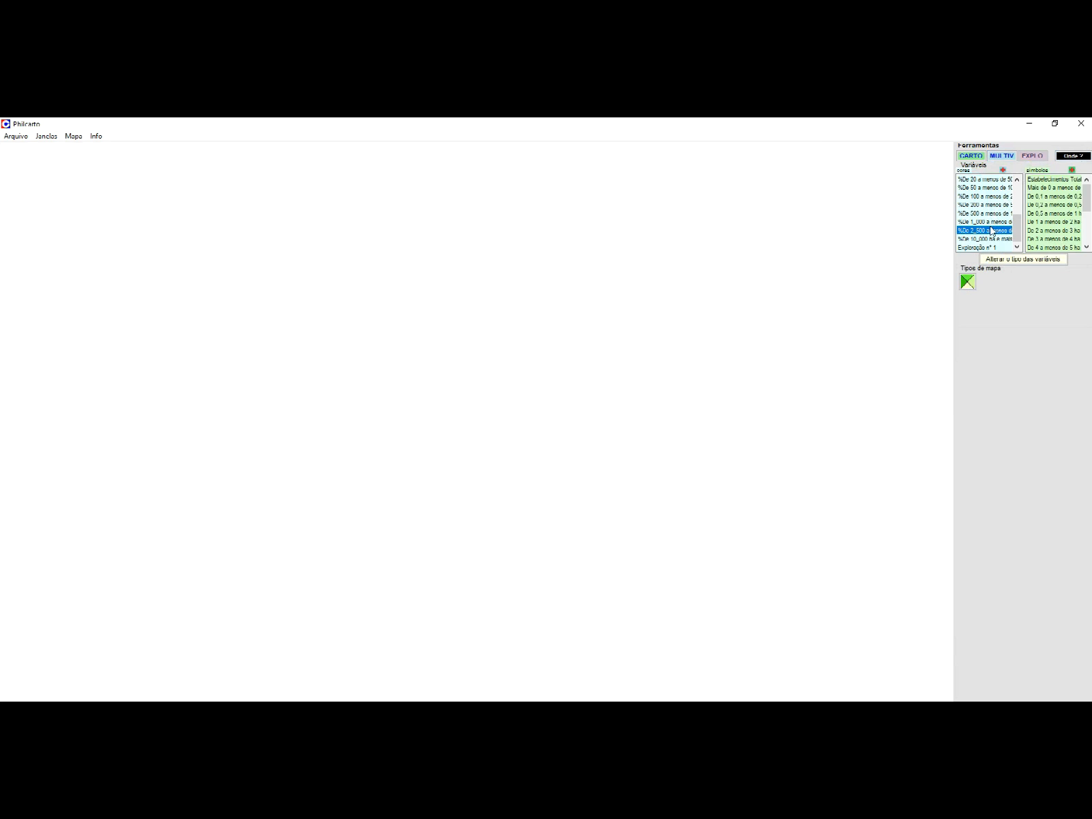
left_click(969, 282)
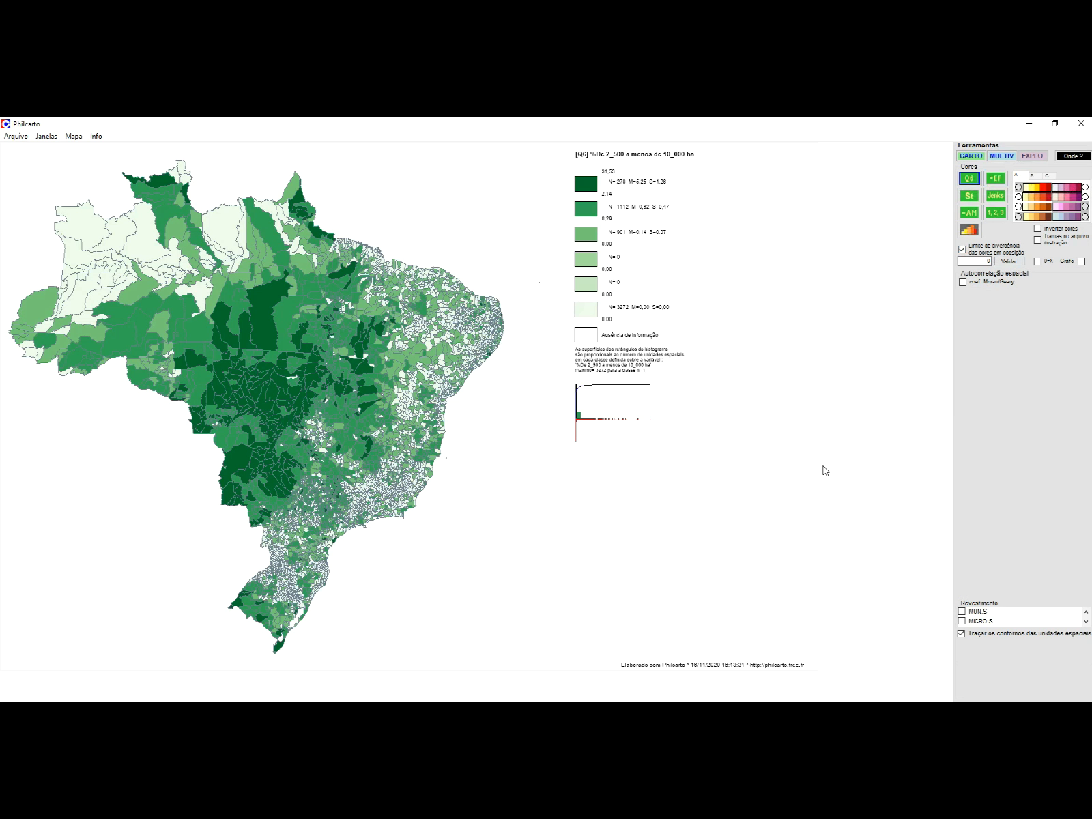
key("ctrl+alt+d")
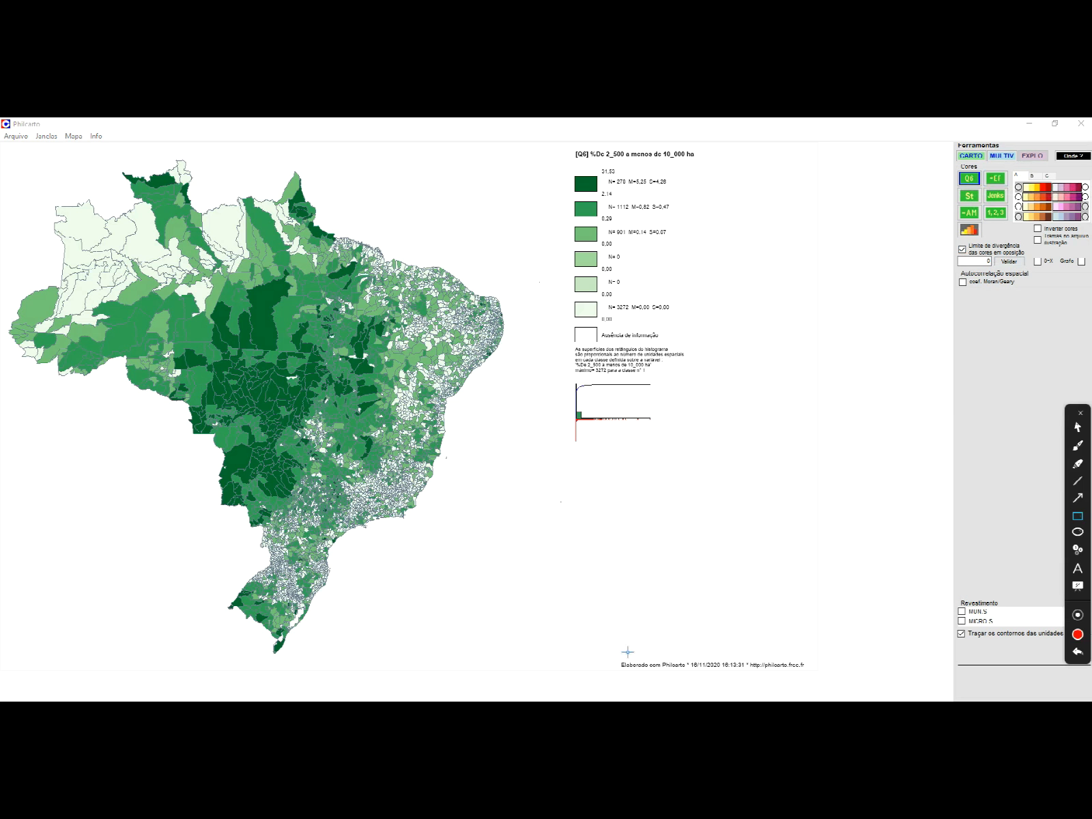
mouse_move(605, 650)
left_mouse_down()
mouse_move(621, 675)
mouse_move(817, 683)
left_mouse_up()
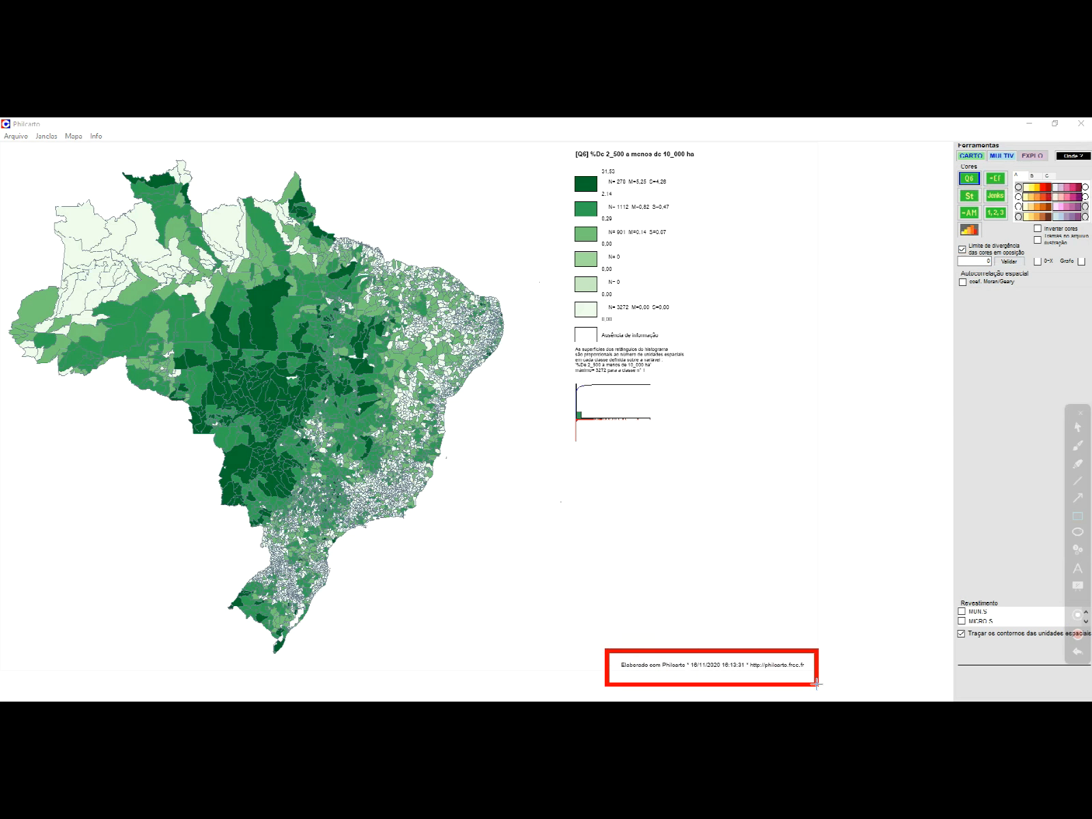
left_click_drag(817, 683, 817, 684)
key("Escape")
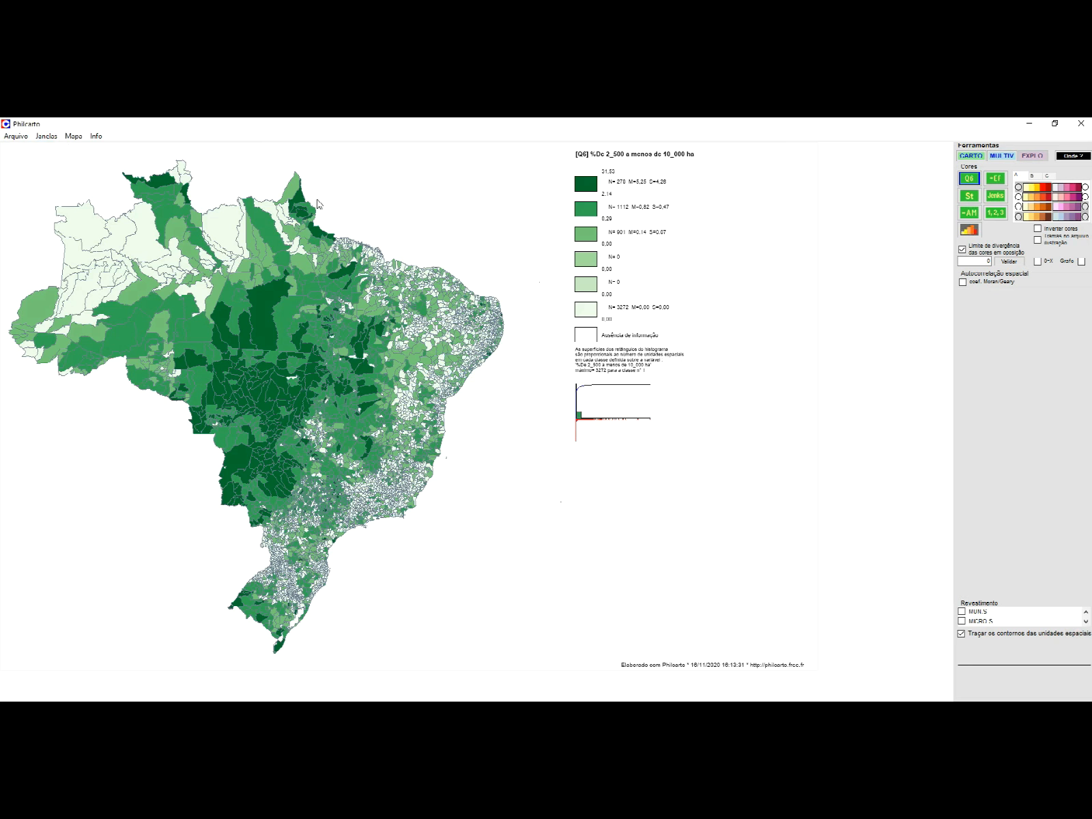
Step: Examine the information on the loaded base map and statistical data file, then close it
left_click(96, 135)
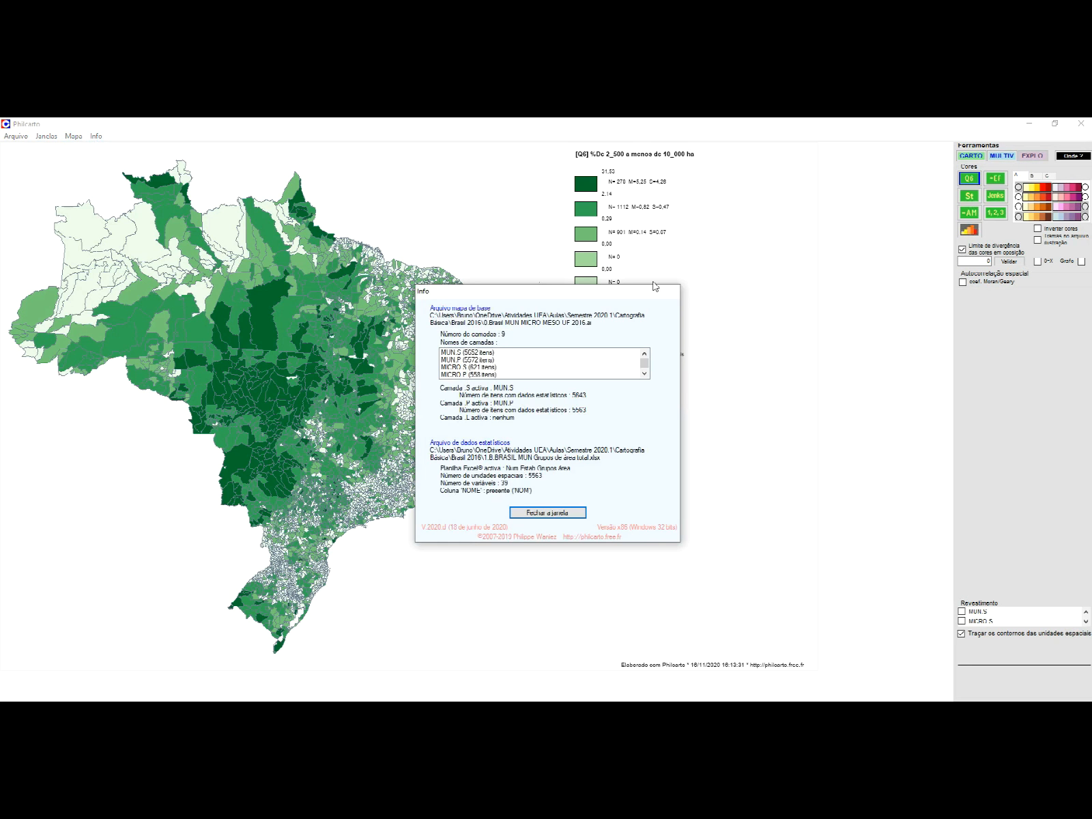
left_click(531, 513)
Step: Copy the map to the clipboard and switch to the Aula 12 – Mapas e Geosoftware Philcarto presentation in PowerPoint
left_click(75, 136)
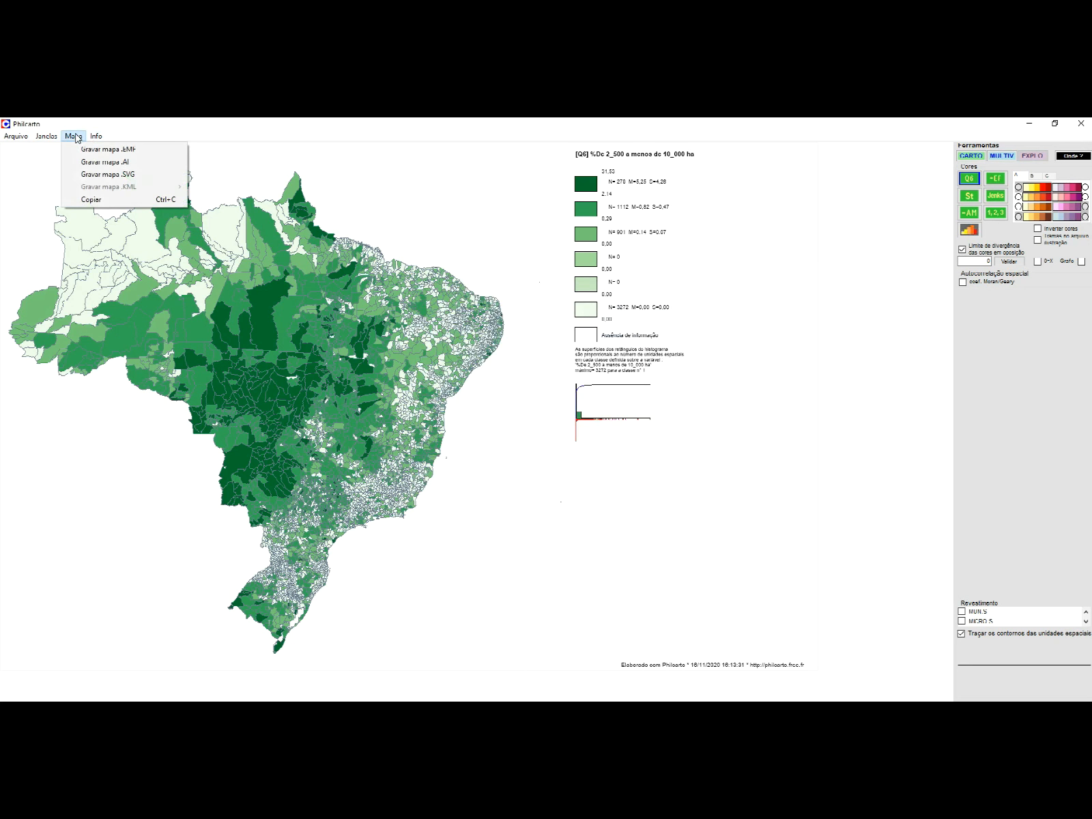
left_click(134, 206)
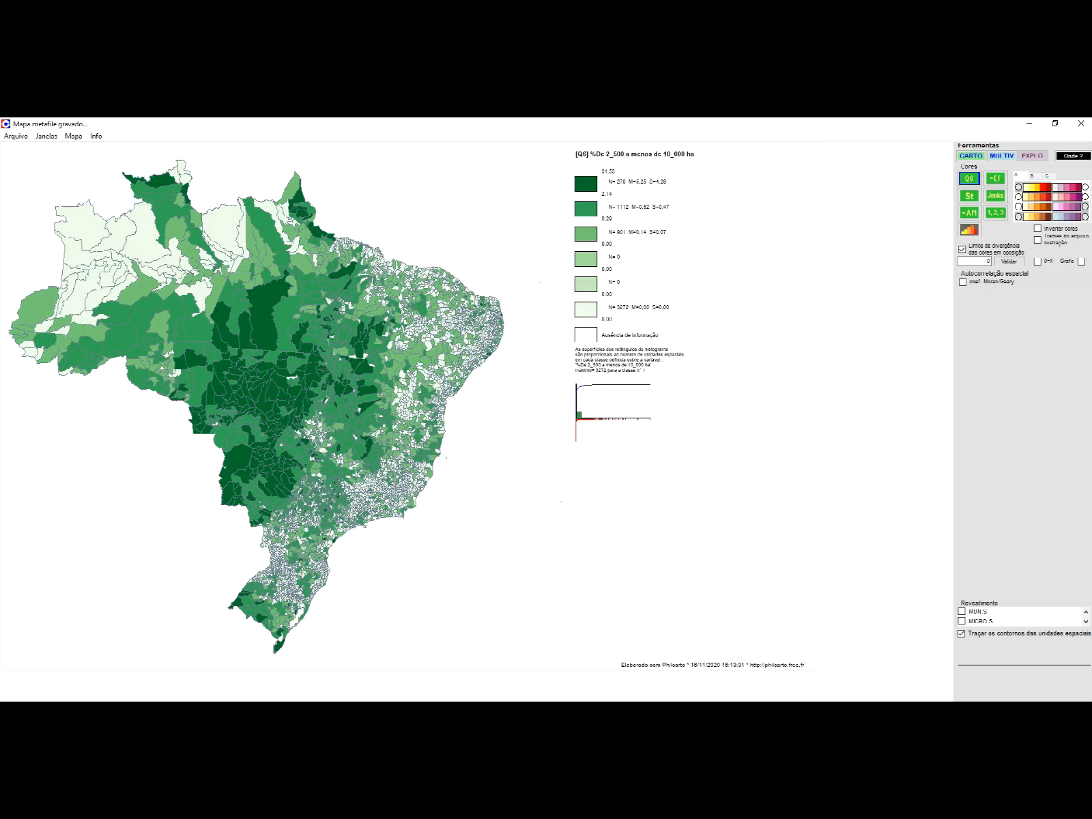
left_click(155, 714)
left_click(195, 697)
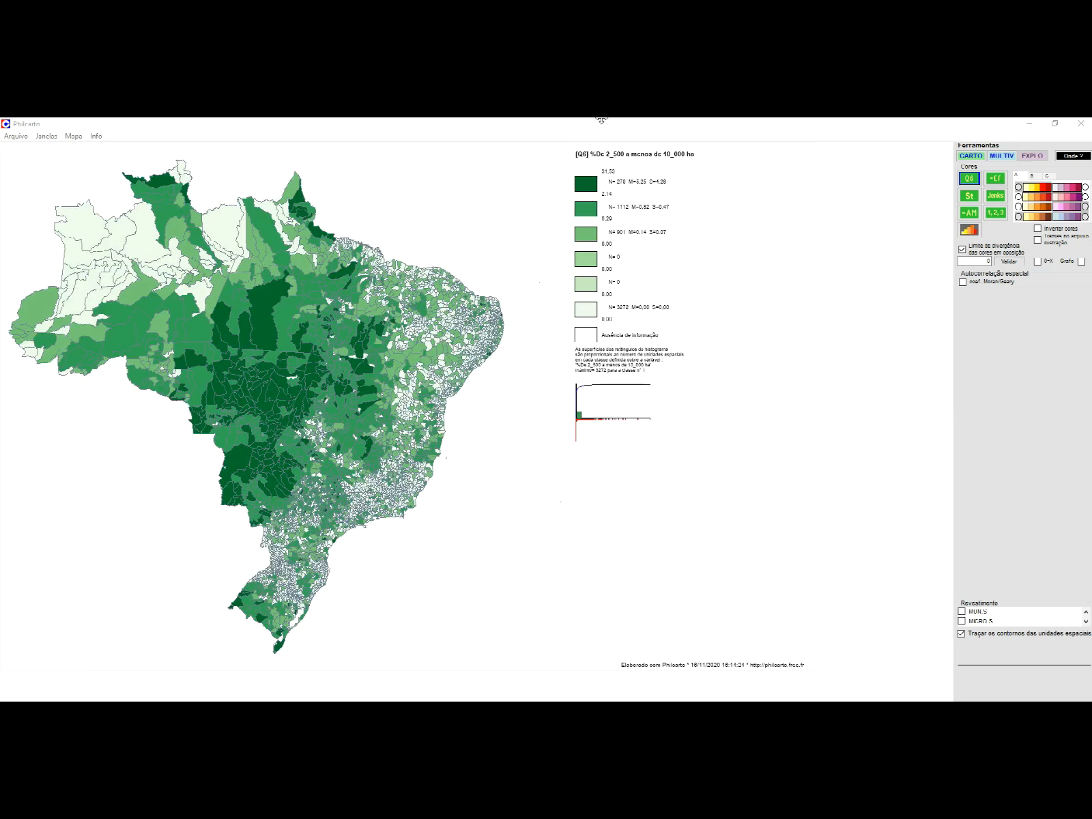
left_click_drag(0, 136, 595, 222)
left_click(766, 226)
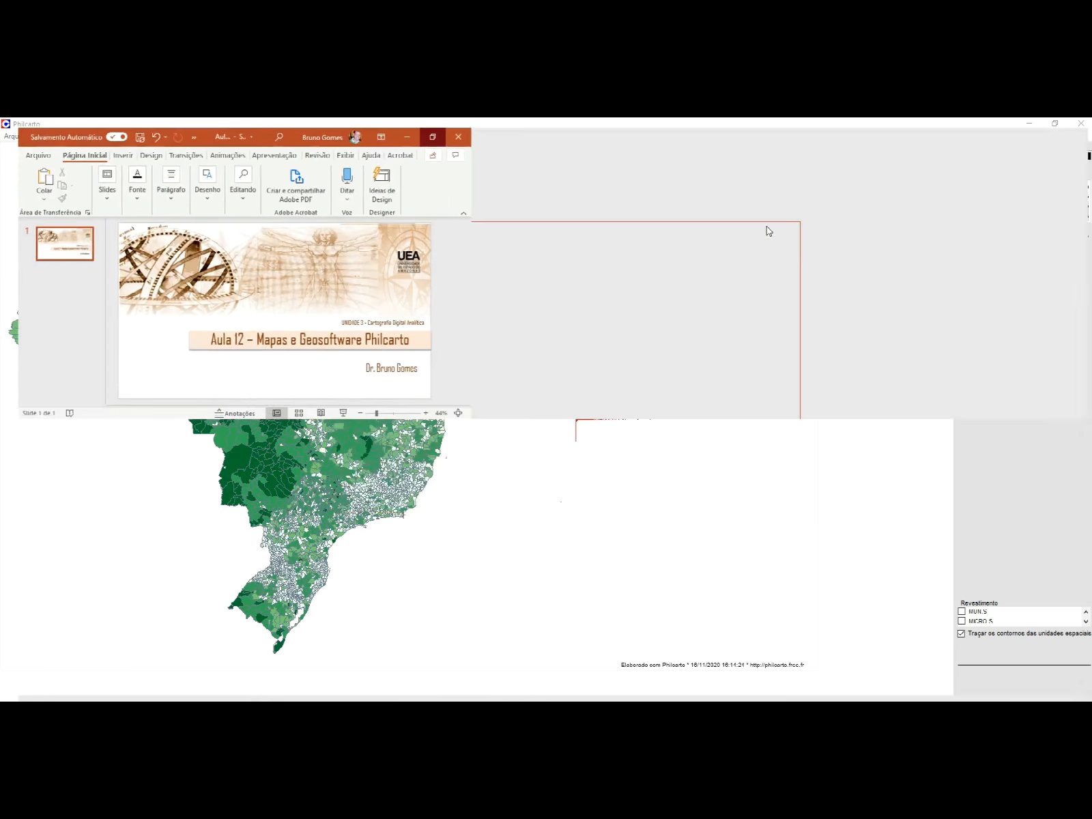
Step: Add a new slide after the title slide, and undo the first paste made on it
left_click(101, 288)
key("Return")
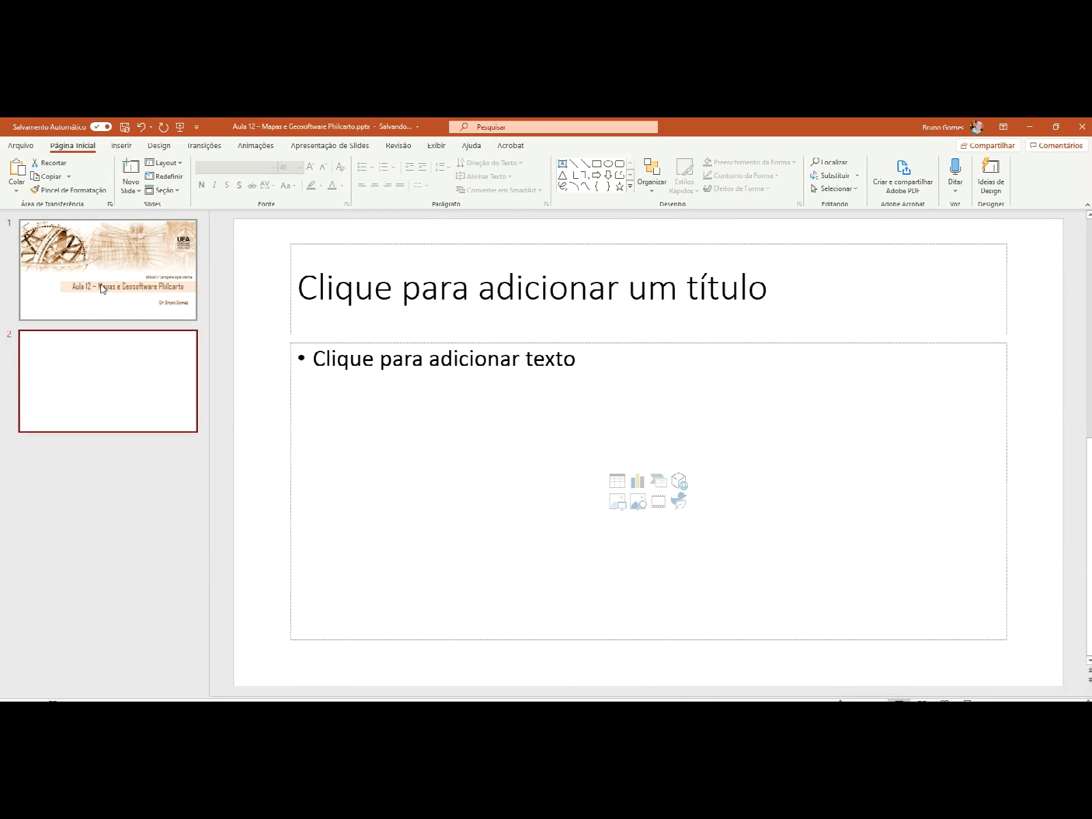
key("ctrl+v")
key("ctrl+z")
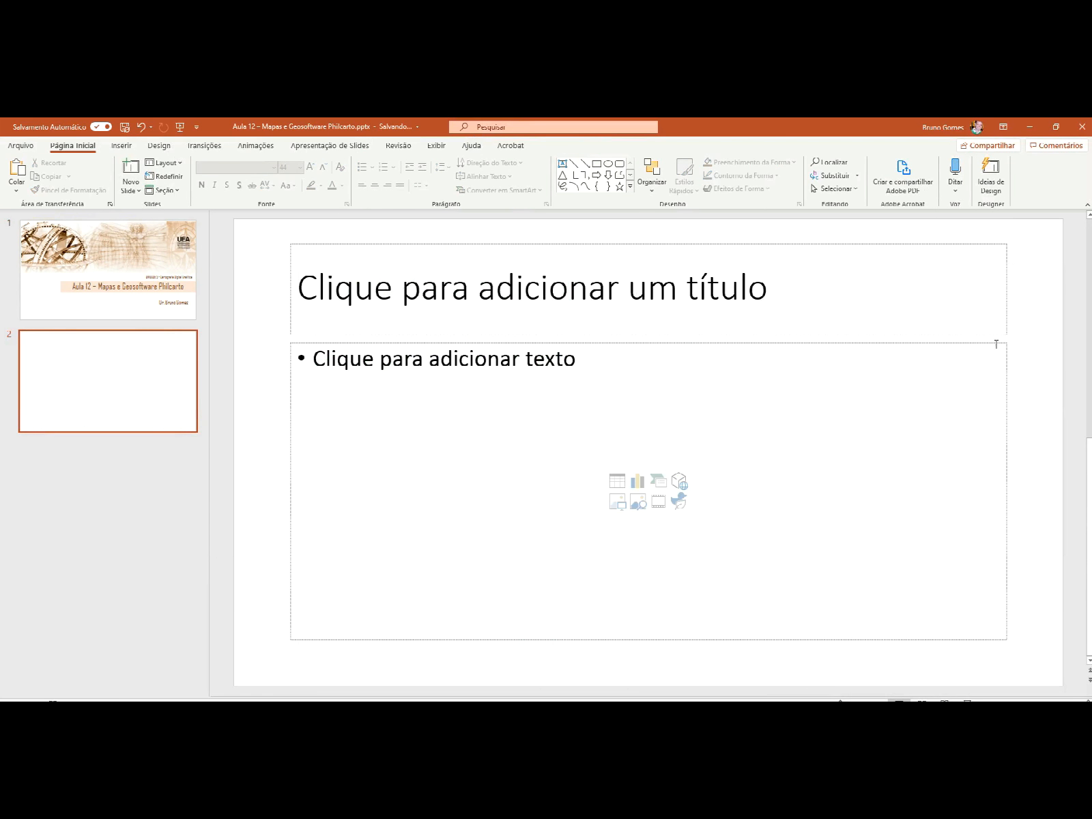
Step: Delete the title and content placeholders from slide 2
left_click(997, 344)
left_click(1006, 300)
left_click(1007, 351)
key("Delete")
left_click(1007, 311)
key("Delete")
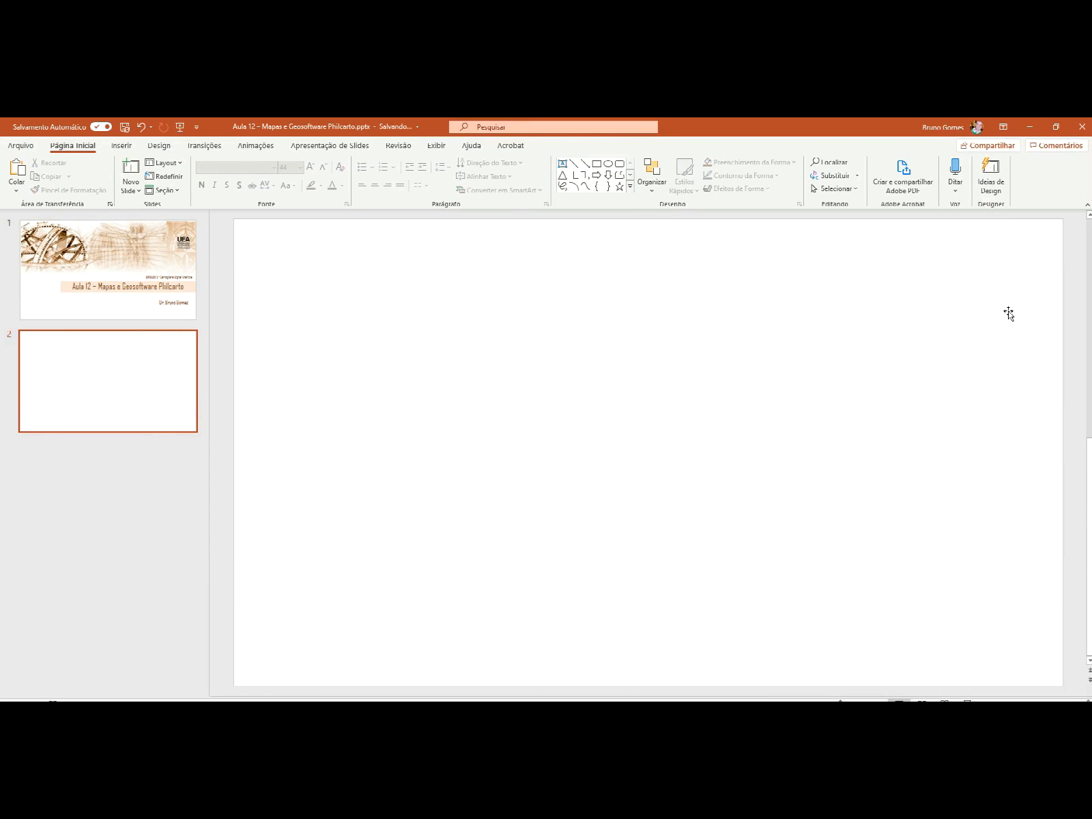
Step: Copy the map again from Philcarto and paste it onto the blank slide 2 in PowerPoint
key("alt+Tab")
left_click(73, 135)
left_click(126, 202)
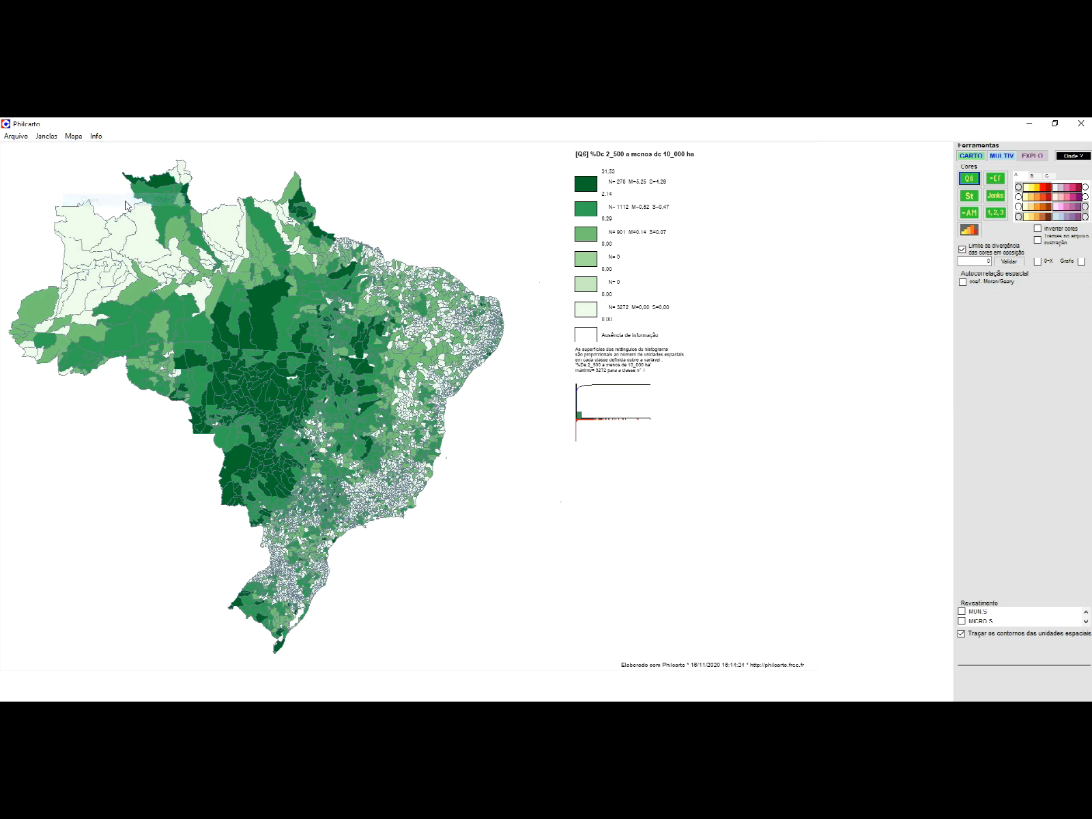
key("alt+Tab")
key("ctrl+v")
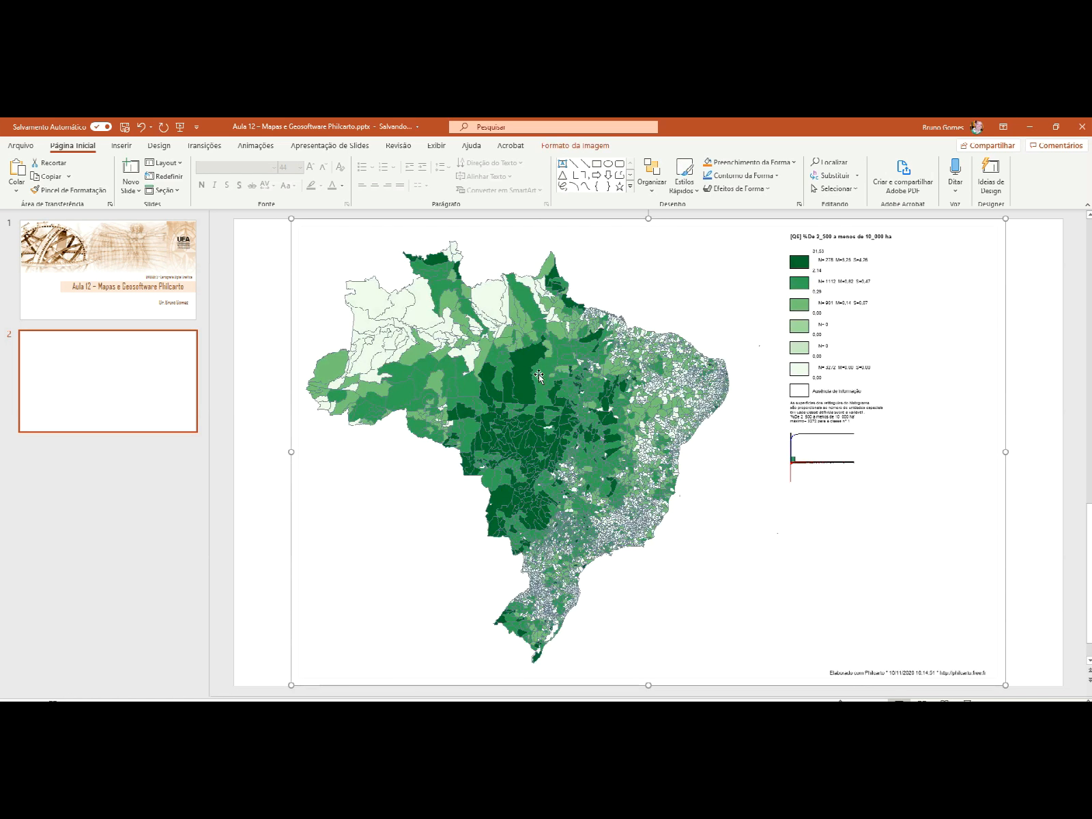
Step: Scale down the pasted map picture and shift it towards the slide's left side, then return to Philcarto
scroll(540, 376, "down", 4)
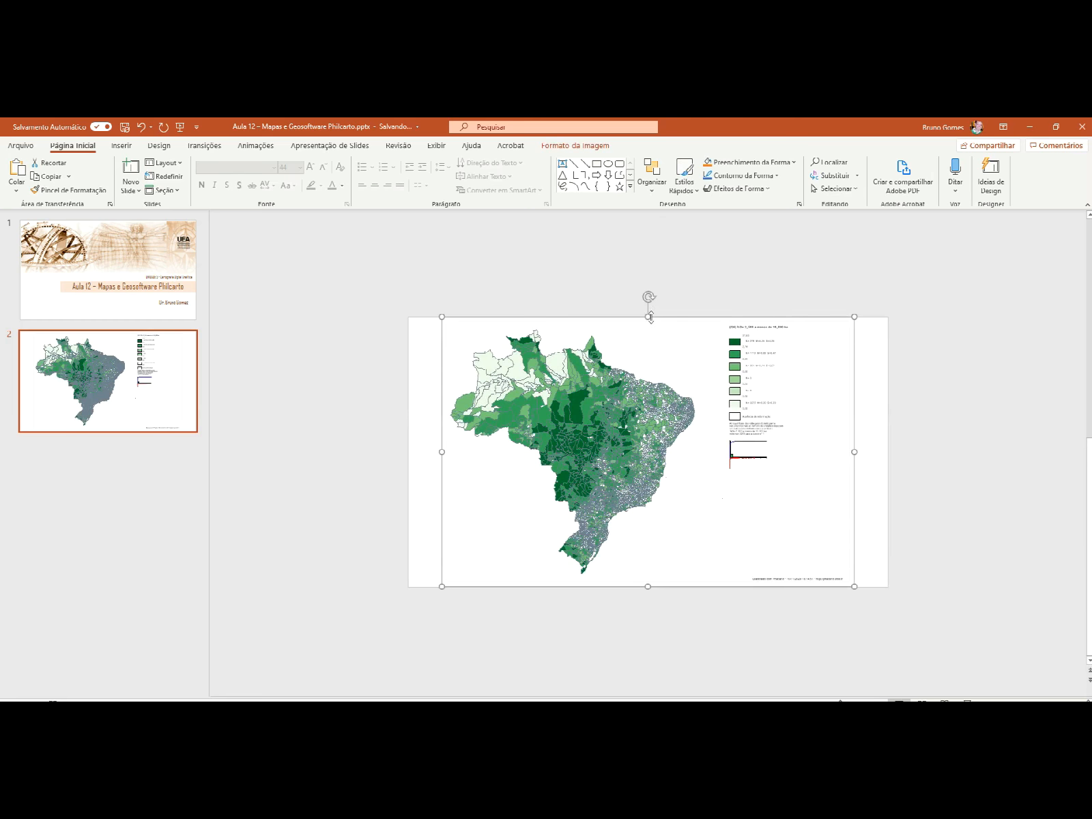
left_click_drag(854, 316, 796, 392)
left_click_drag(628, 452, 609, 434)
scroll(609, 433, "up", 5)
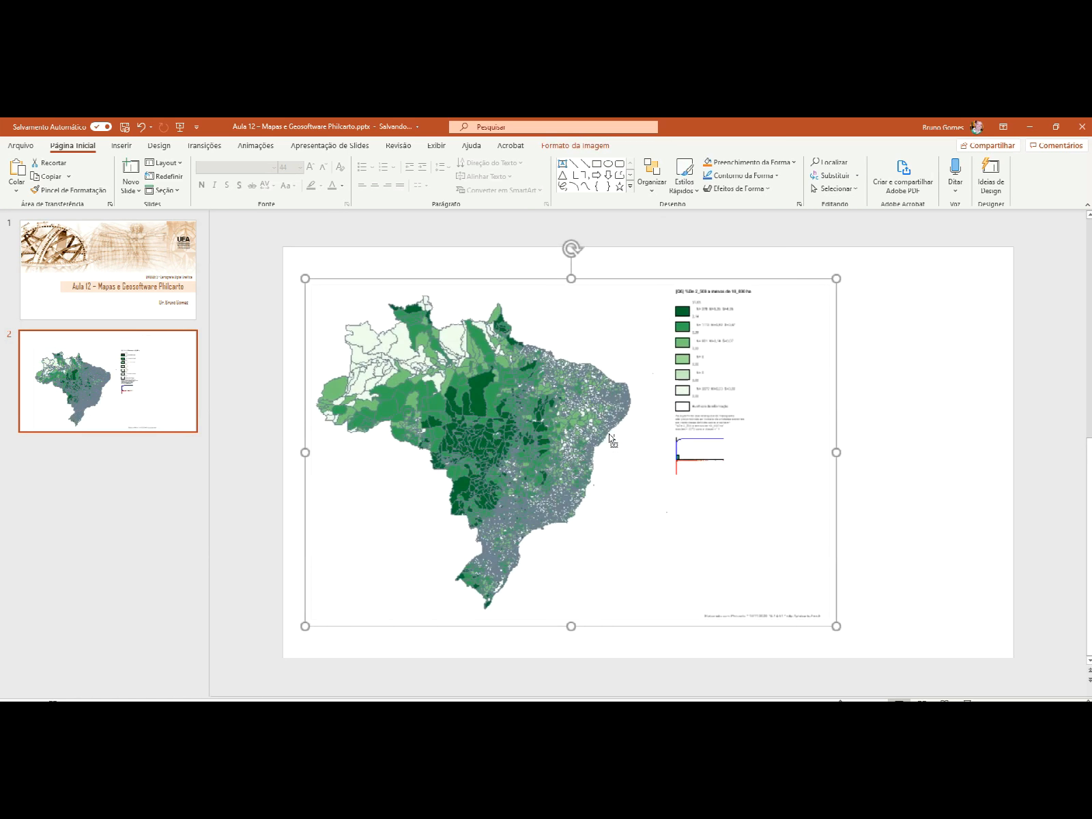
left_click(912, 396)
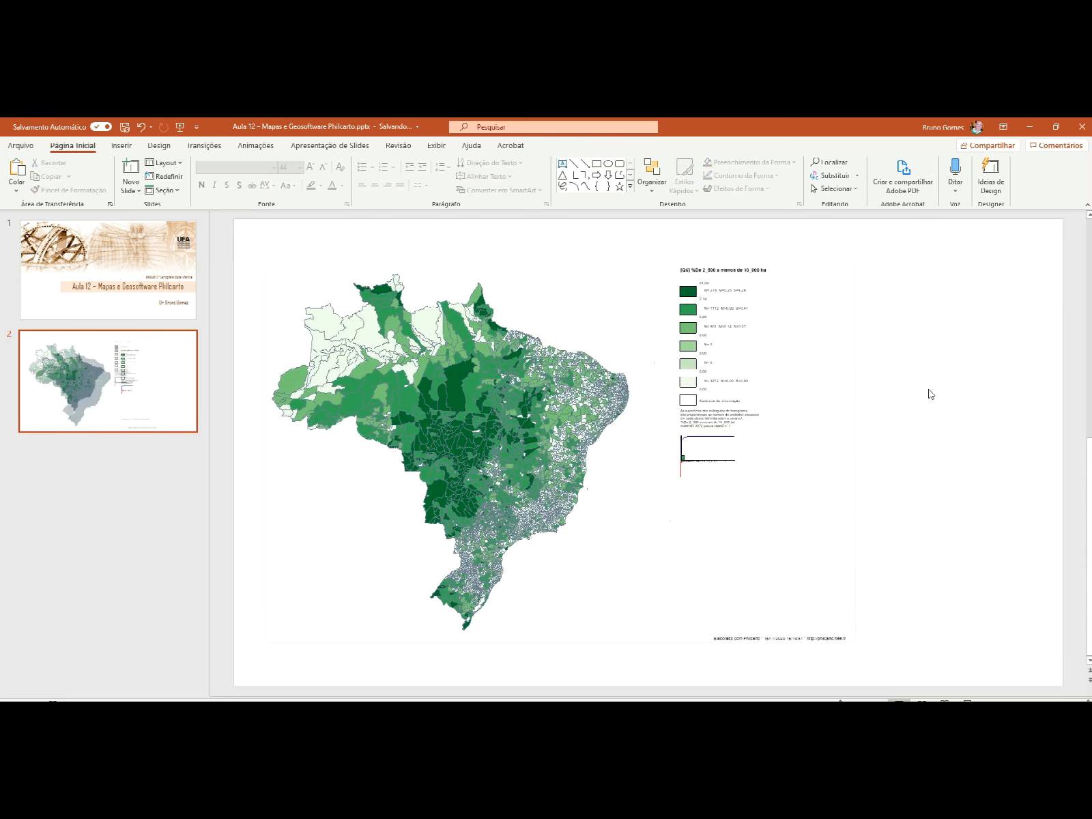
key("alt+Tab")
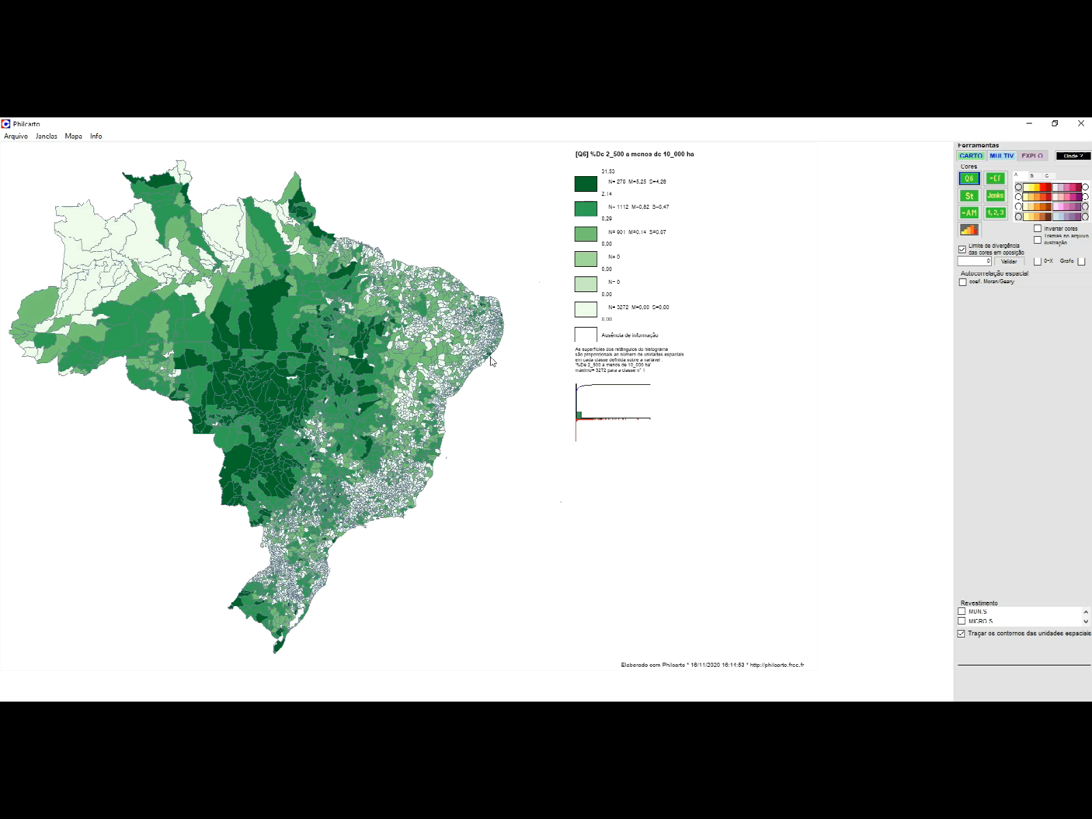